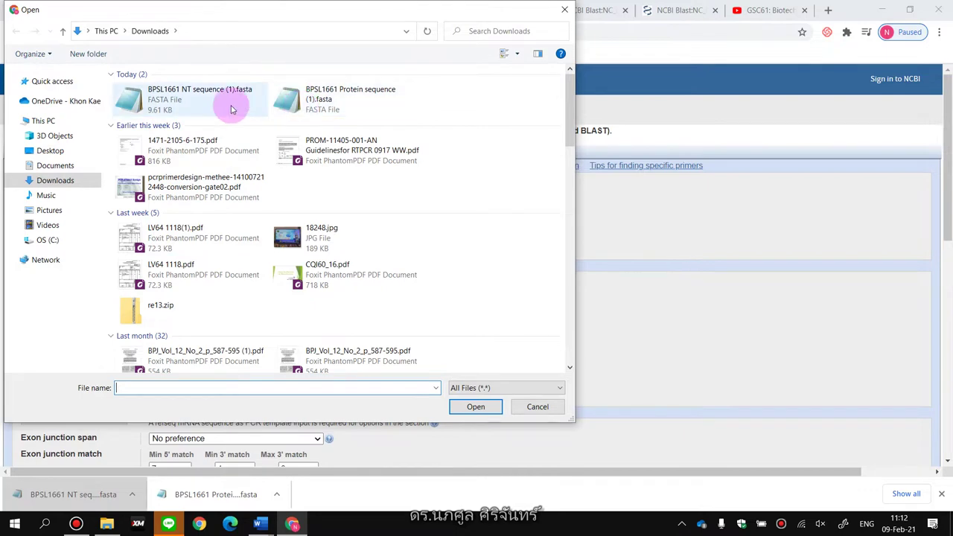
# Load the file BPSL1661 NT sequence (1).fasta as the PCR template.
pyautogui.doubleClick(235, 106)
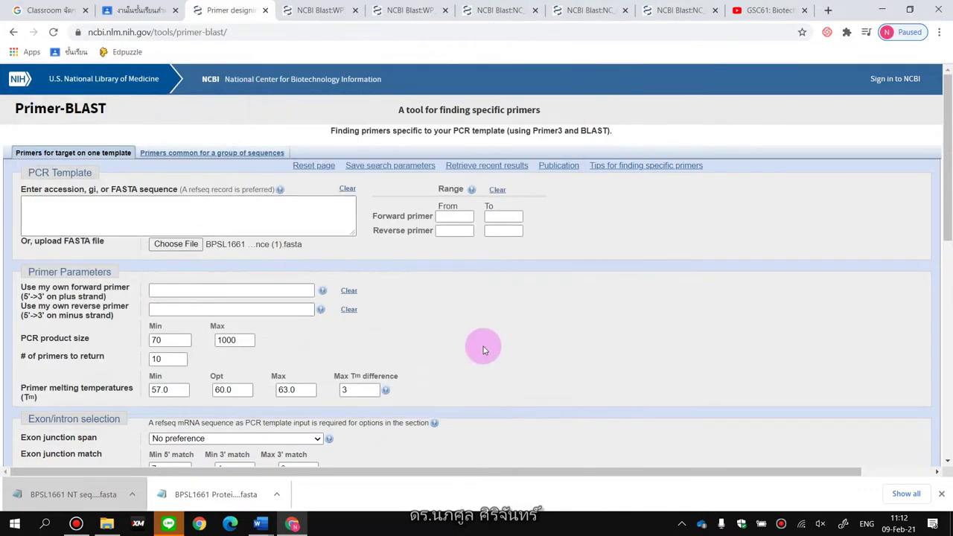
pyautogui.scroll(-2, 481, 348)
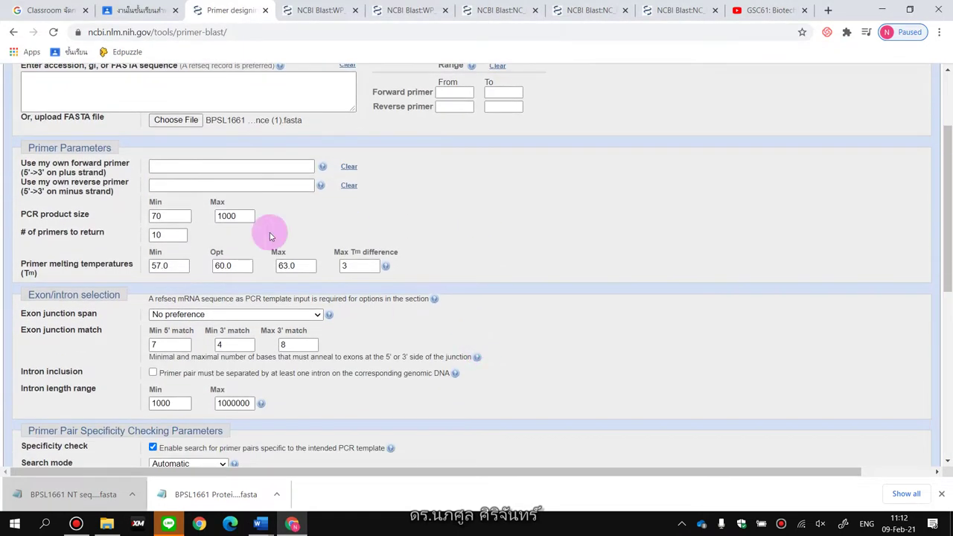
pyautogui.click(174, 96)
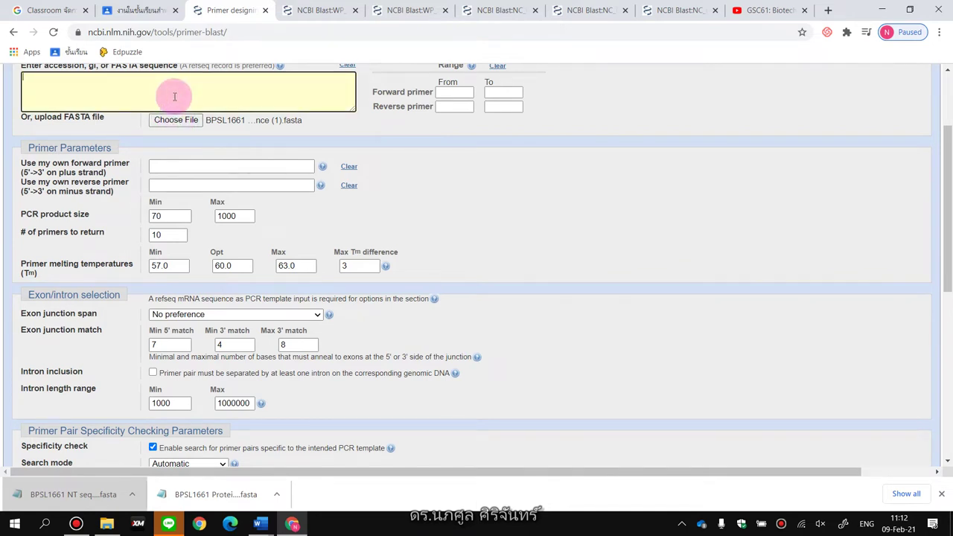
# Set the PCR product size range to a minimum of 100 and a maximum of 300.
pyautogui.scroll(-2, 231, 208)
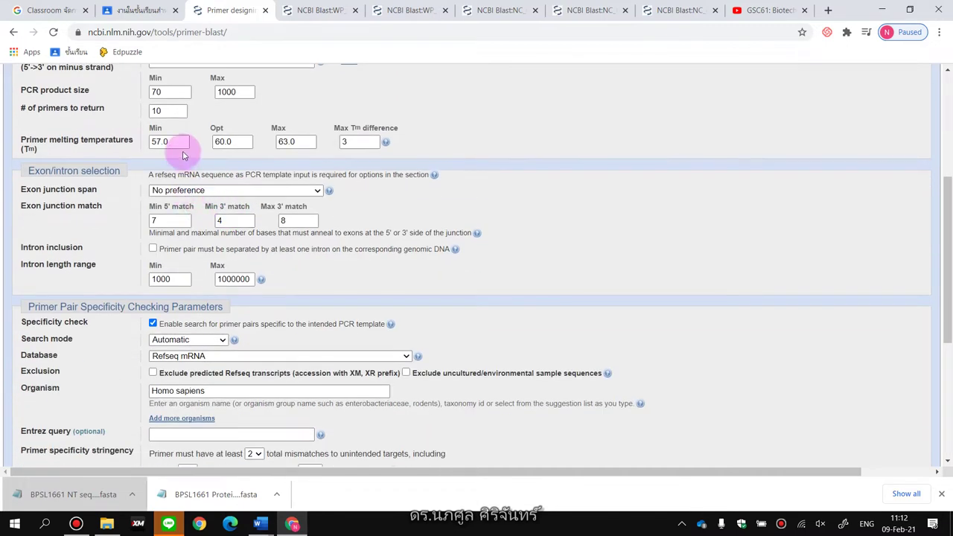
pyautogui.scroll(2, 186, 142)
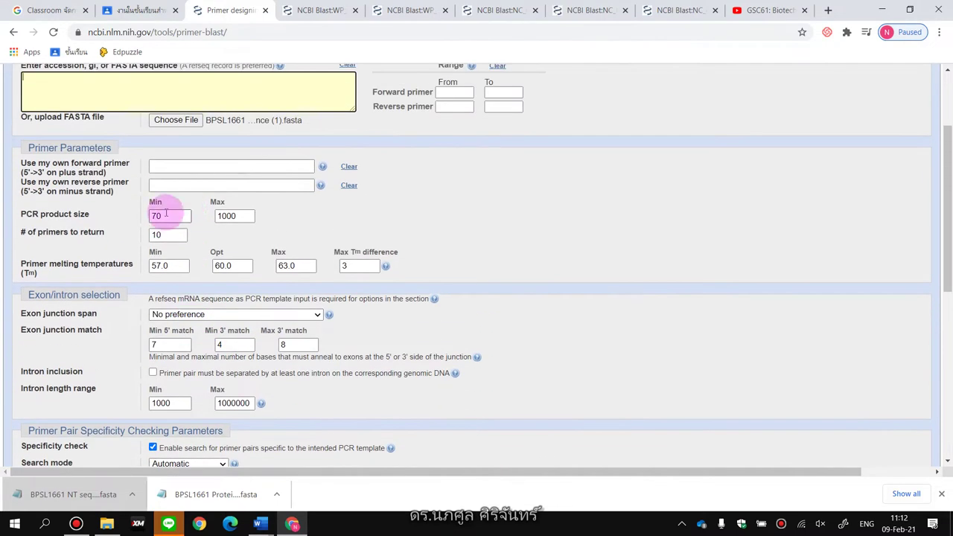
pyautogui.moveTo(165, 218); pyautogui.dragTo(146, 218)
pyautogui.write('1')
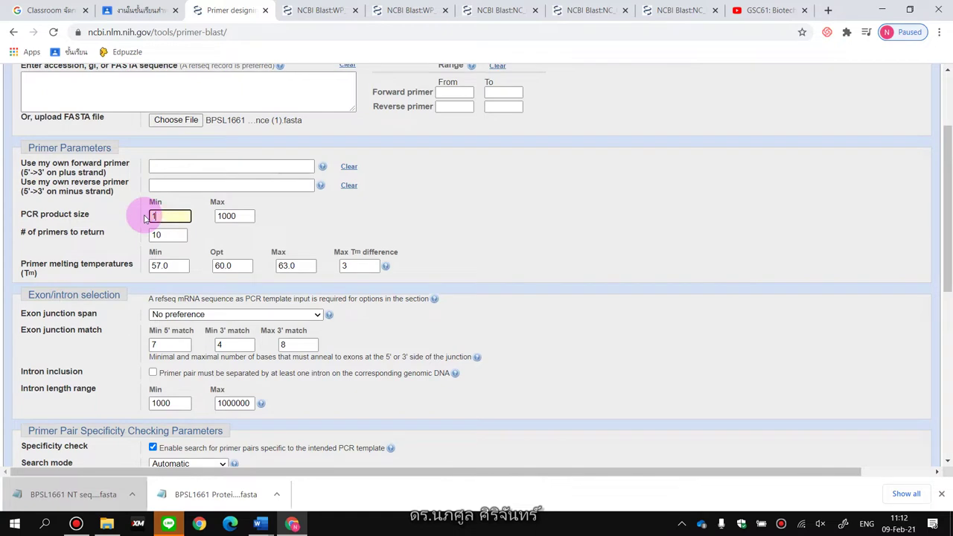
pyautogui.write('00')
pyautogui.moveTo(245, 216); pyautogui.dragTo(196, 226)
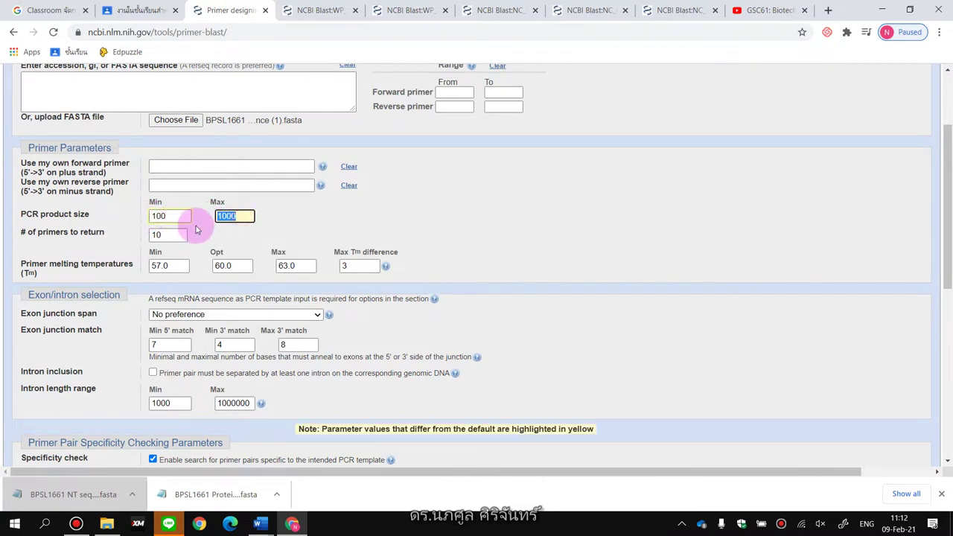
pyautogui.write('300')
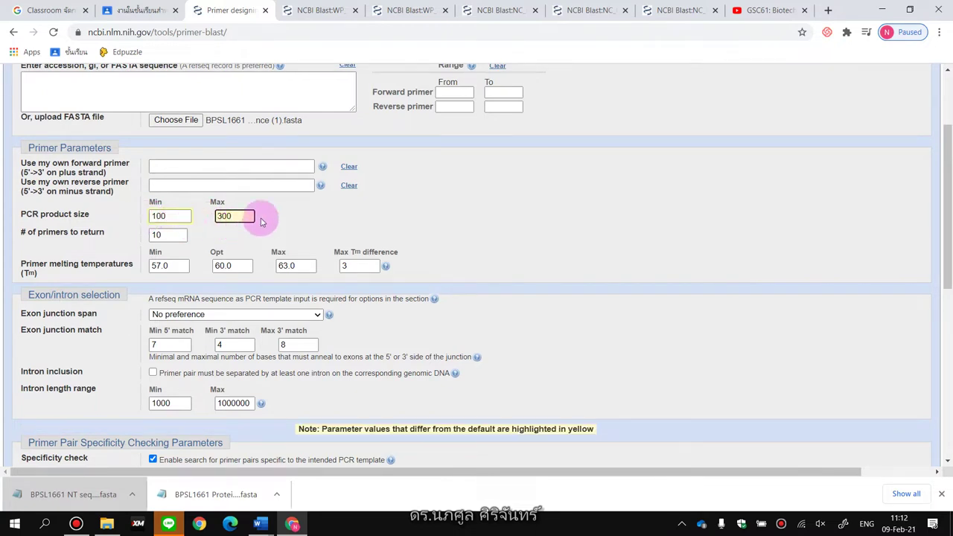
pyautogui.click(278, 219)
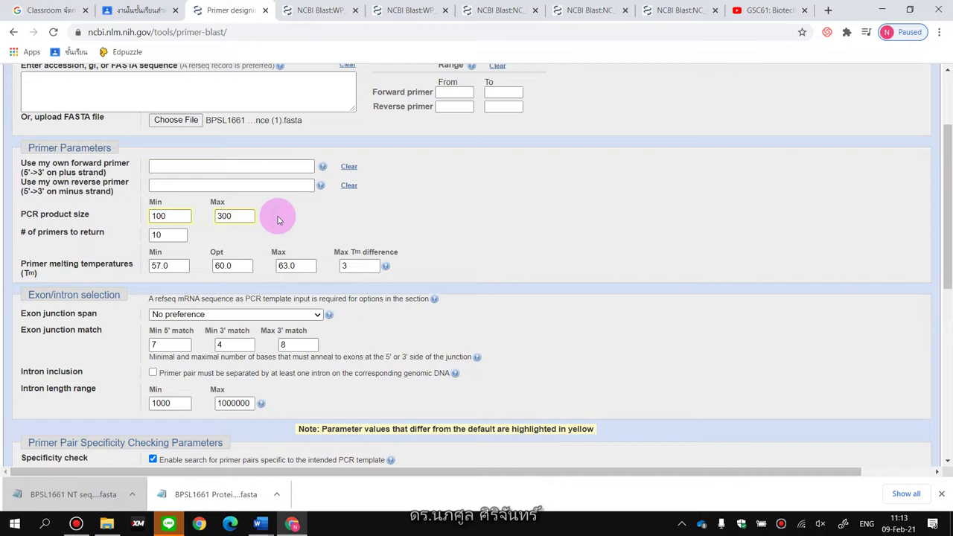
# Replace the specificity check's organism with the partial name "Burkholderia p" and set the search database to nr.
pyautogui.scroll(-4, 227, 272)
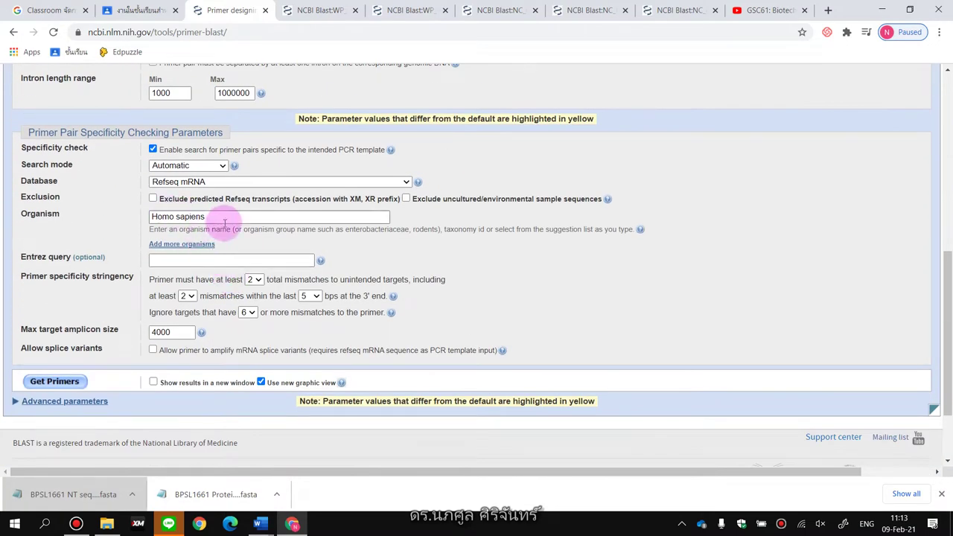
pyautogui.moveTo(228, 218); pyautogui.dragTo(150, 218)
pyautogui.press('BackSpace')
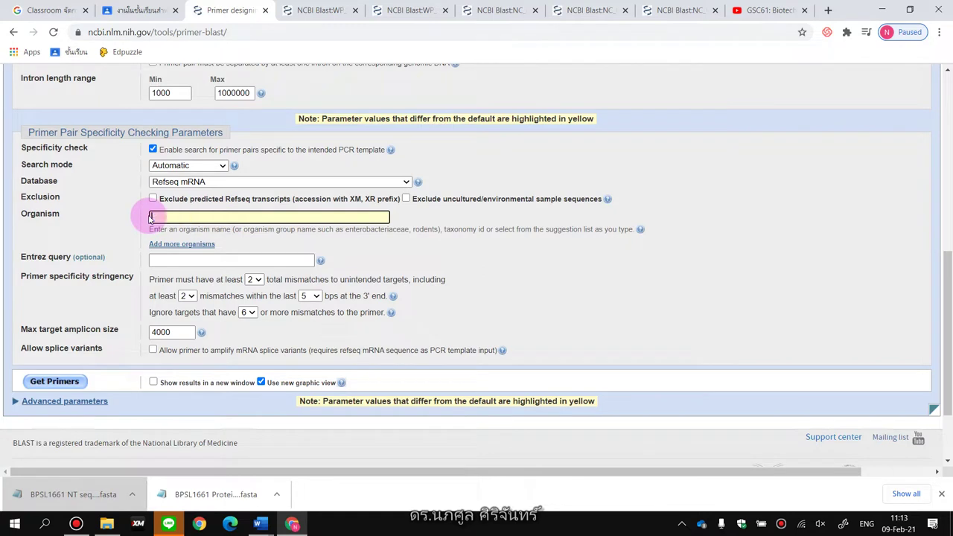
pyautogui.write('Burkholderia p')
pyautogui.click(406, 182)
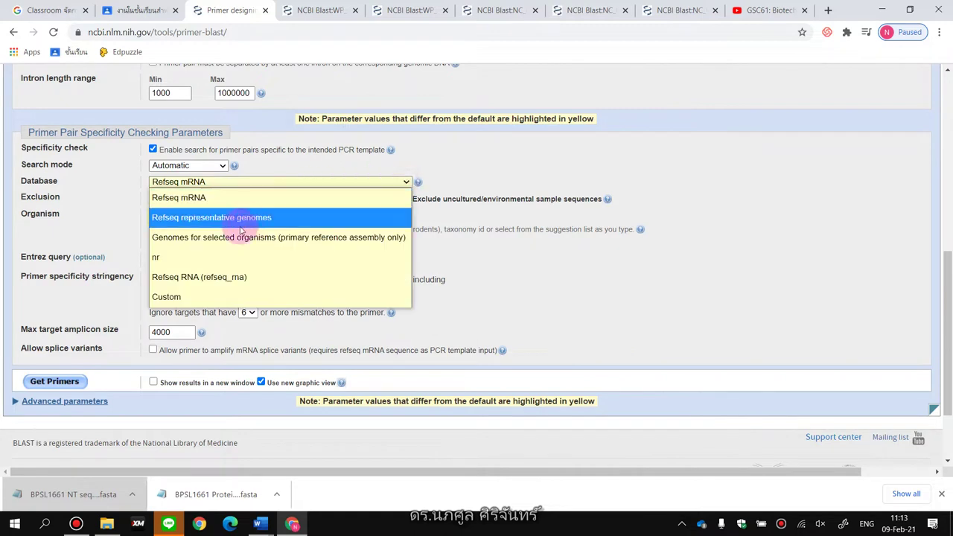
pyautogui.click(230, 256)
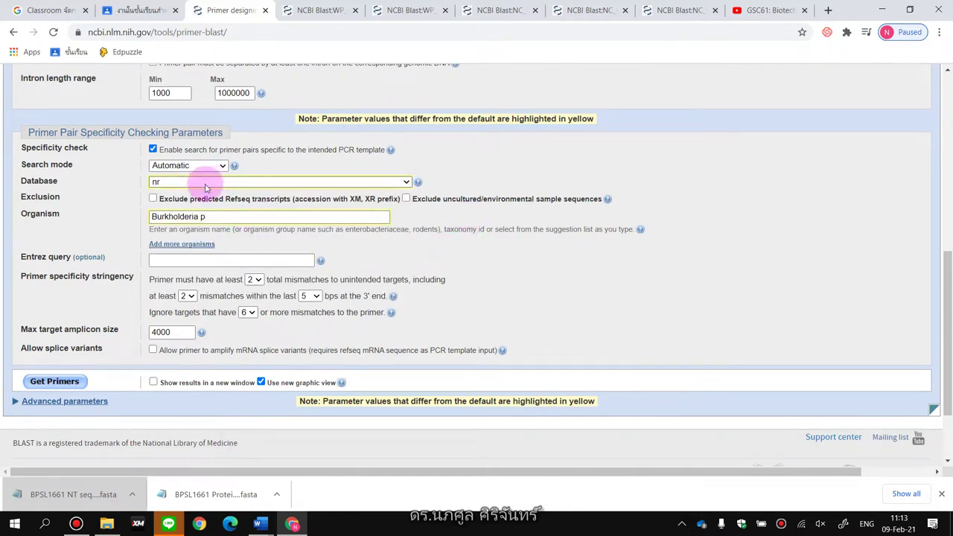
# Complete the organism for the specificity check as Burkholderia pseudomallei (taxid:28450).
pyautogui.click(225, 216)
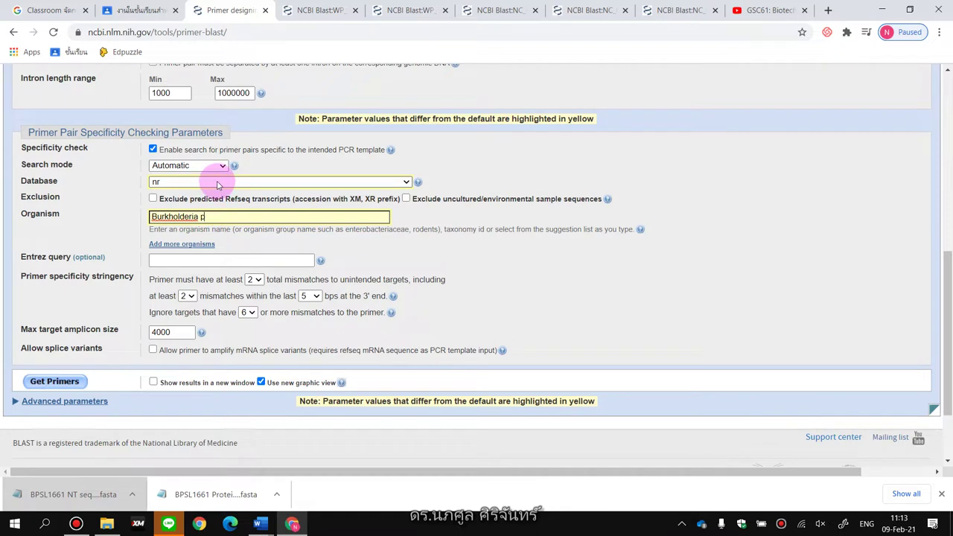
pyautogui.click(176, 182)
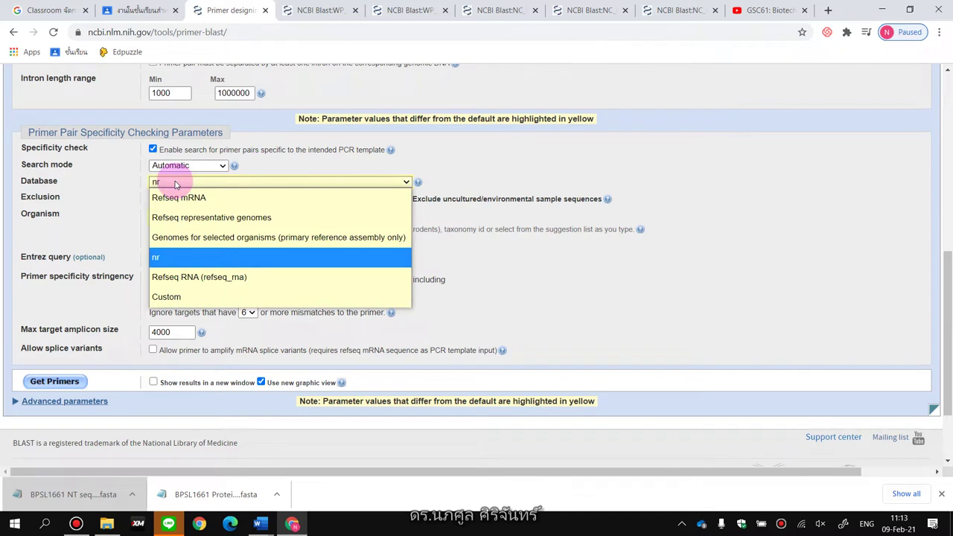
pyautogui.click(176, 184)
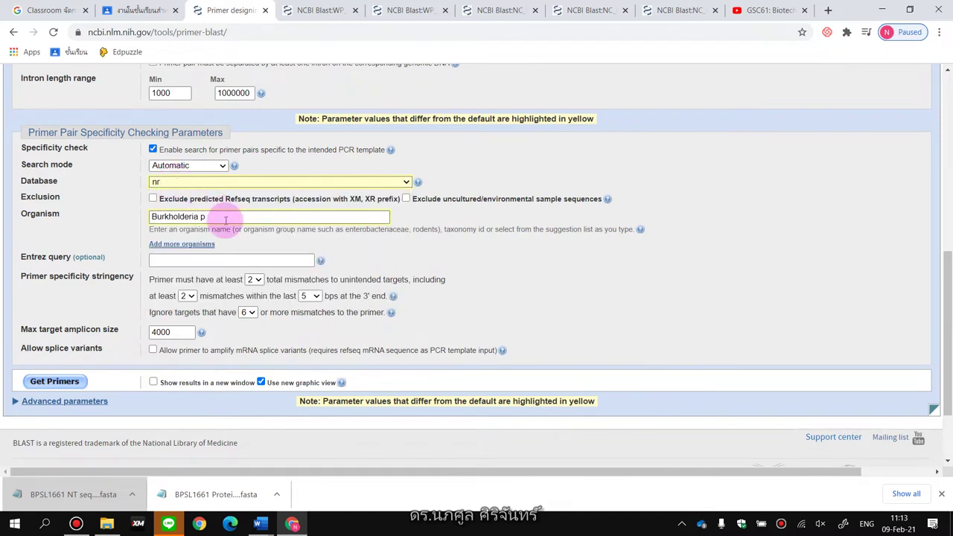
pyautogui.click(223, 217)
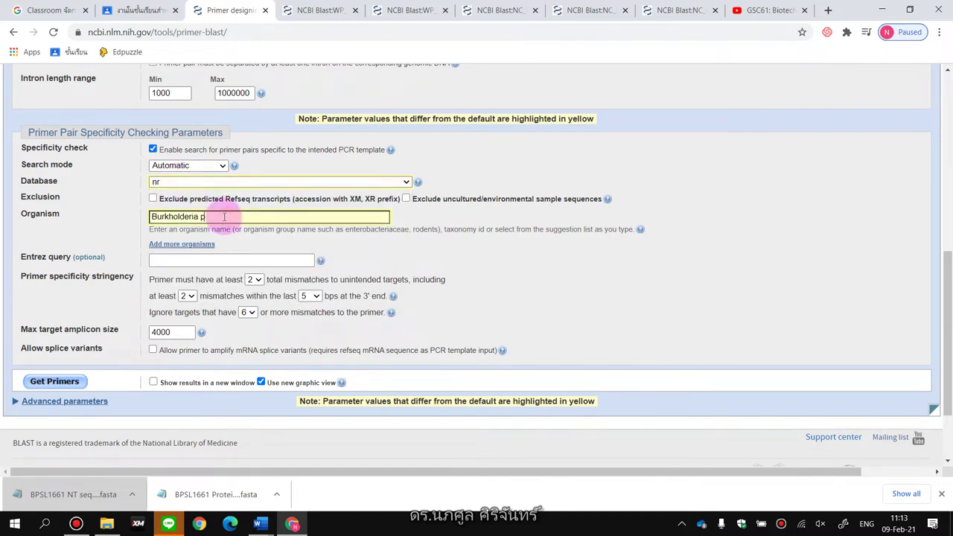
pyautogui.write('s')
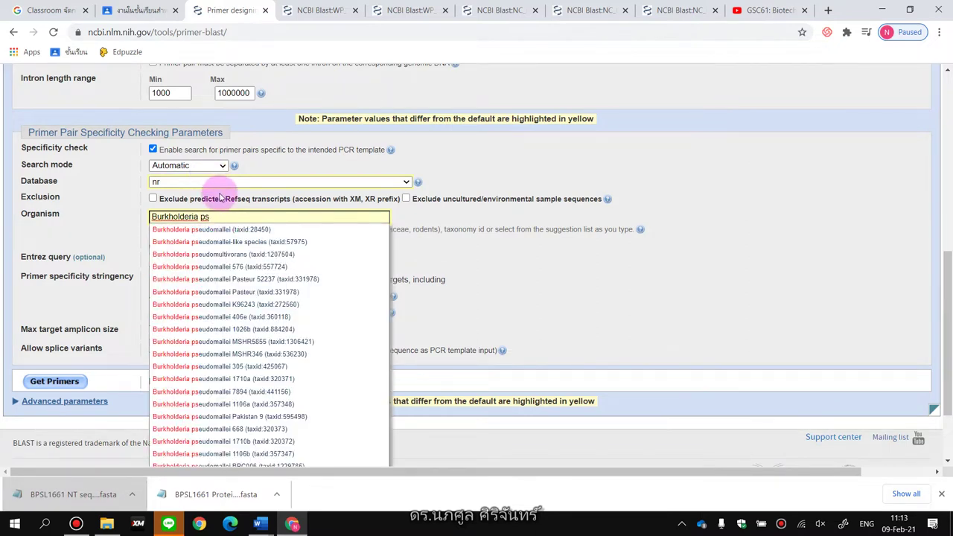
pyautogui.click(248, 231)
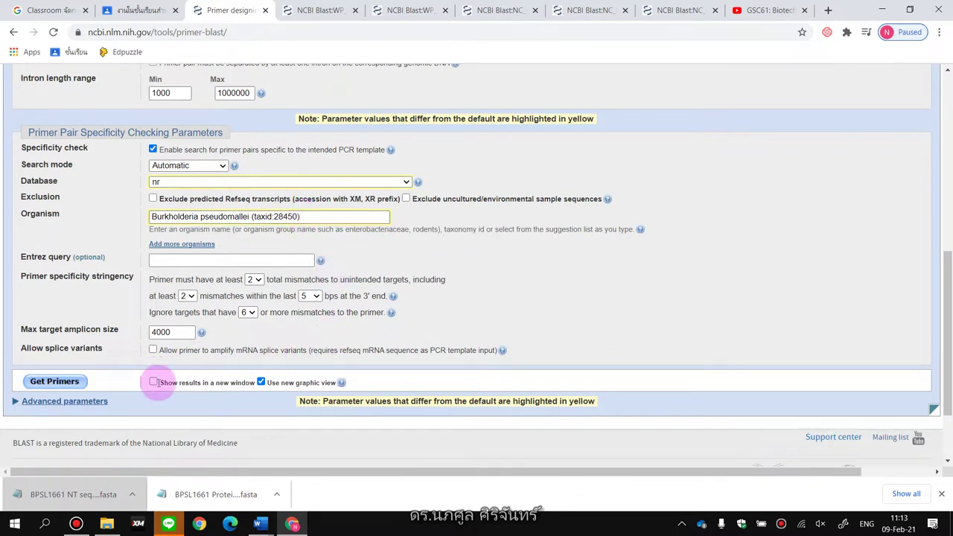
# Enable showing results in a new window, review the primer parameters and submit the primer search.
pyautogui.click(152, 383)
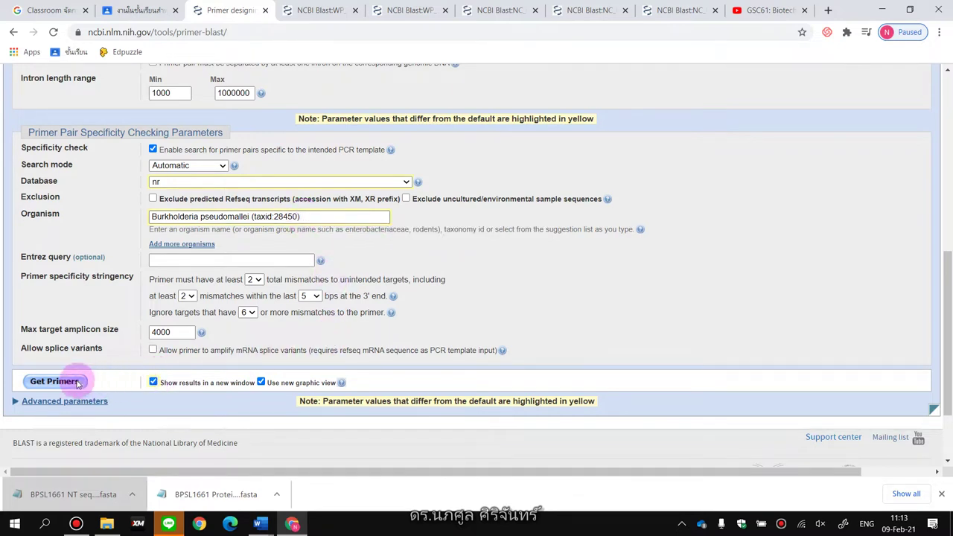
pyautogui.scroll(4, 276, 260)
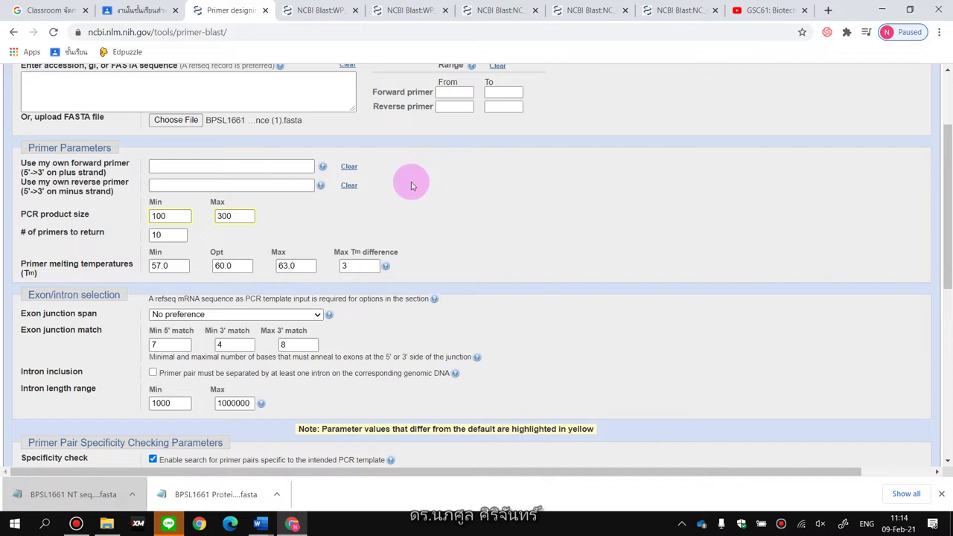
pyautogui.scroll(-2, 442, 206)
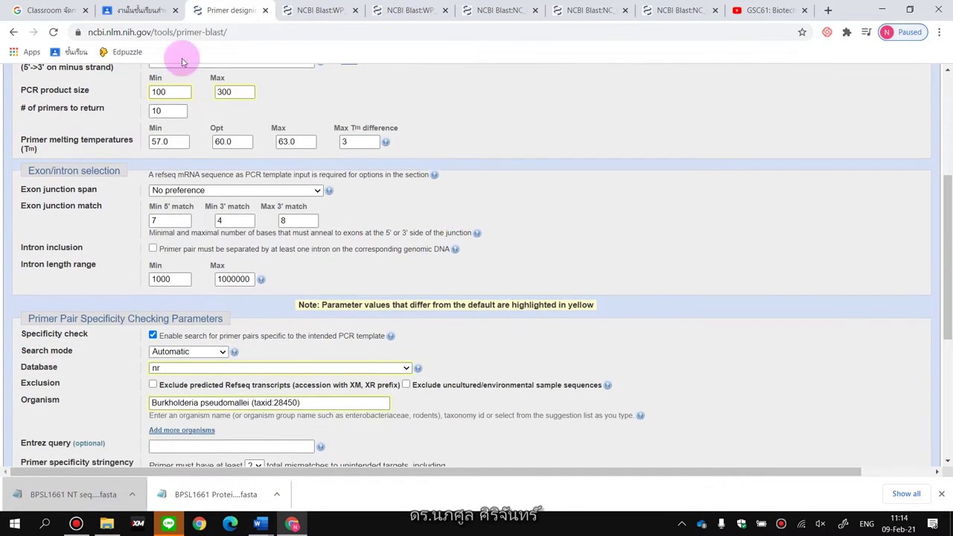
pyautogui.click(242, 99)
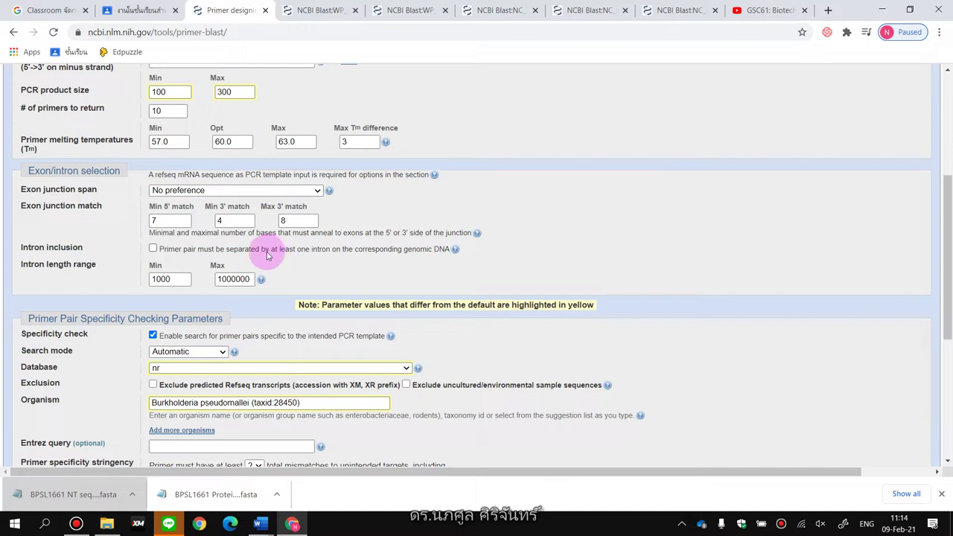
pyautogui.scroll(-2, 268, 255)
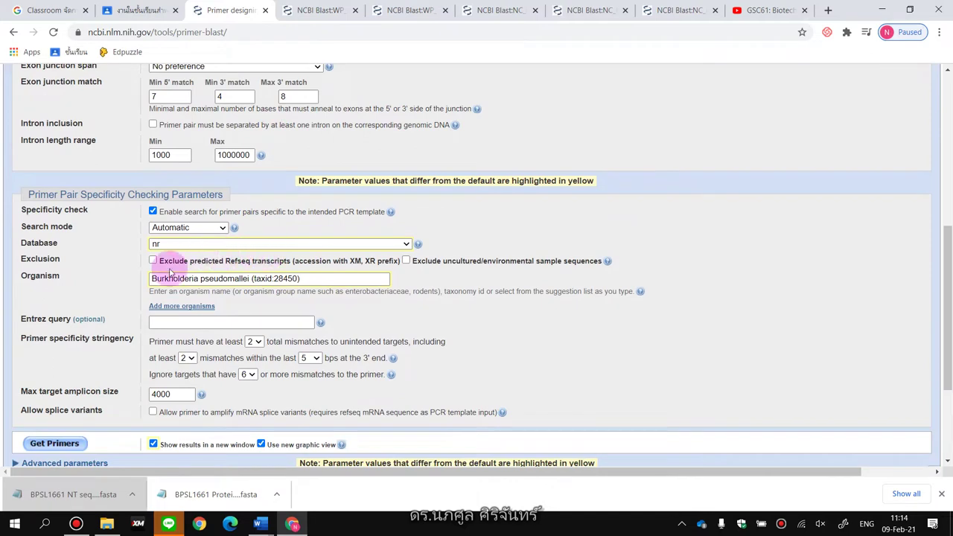
pyautogui.scroll(-1, 171, 327)
pyautogui.scroll(-1, 111, 369)
pyautogui.click(61, 319)
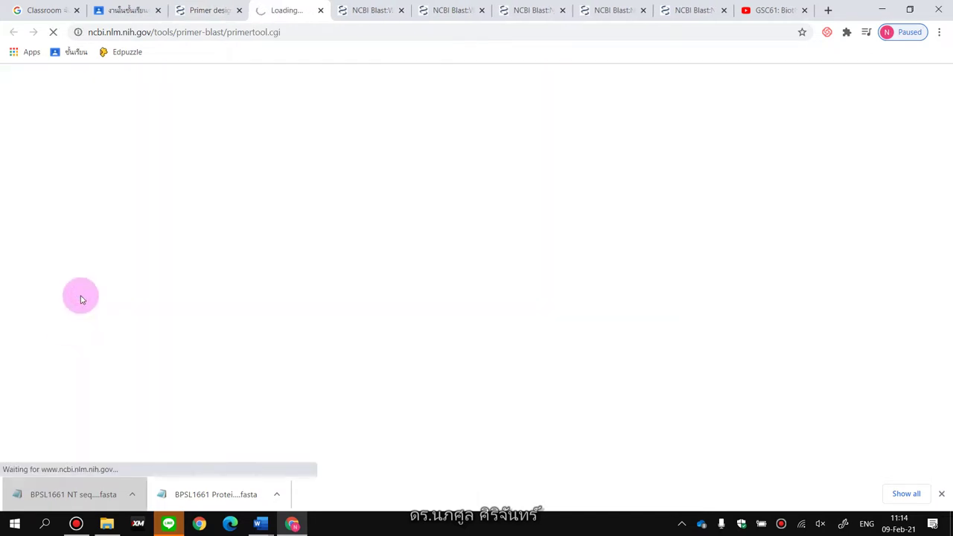
# Search Google for primer3 in a new browser tab and open the Primer3 Input (version 0.4.0) site.
pyautogui.click(827, 10)
pyautogui.write('primer3')
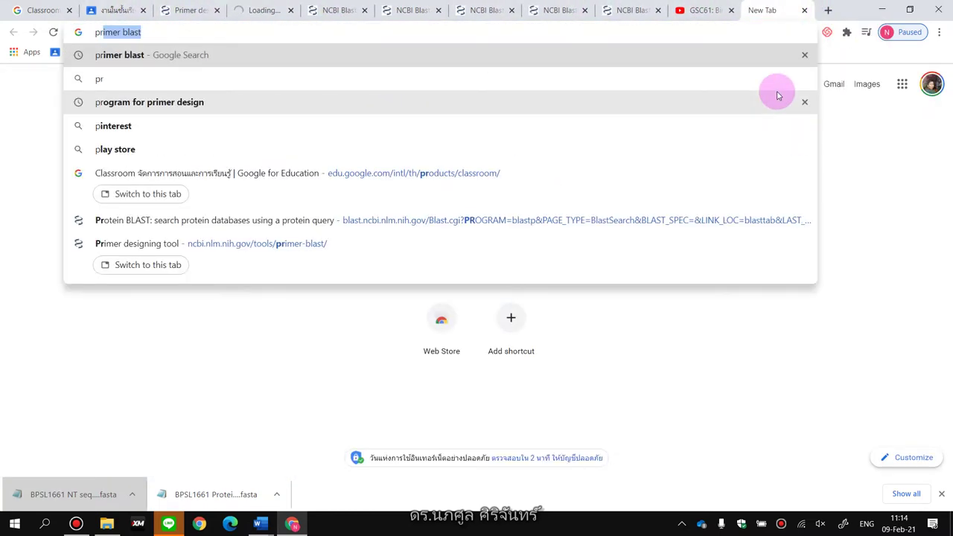
pyautogui.press('Return')
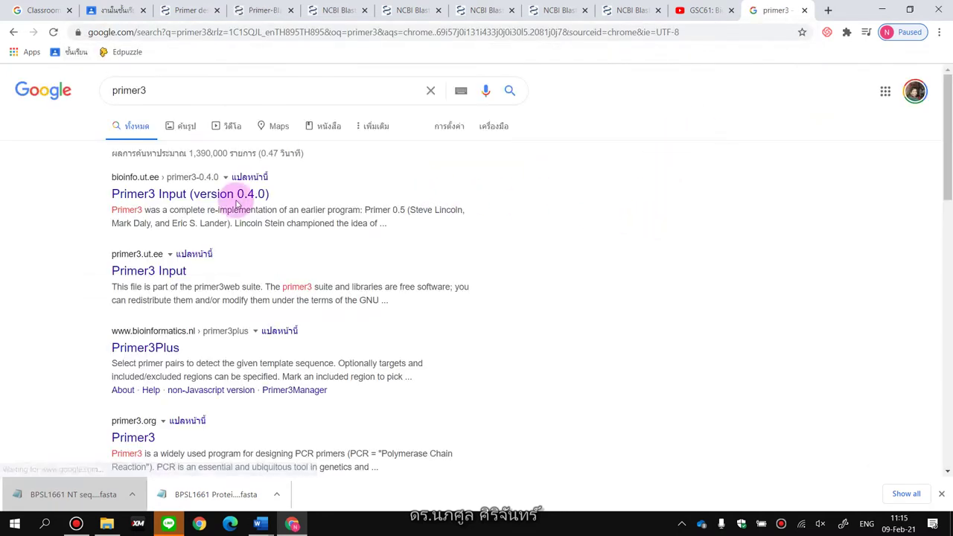
pyautogui.click(212, 200)
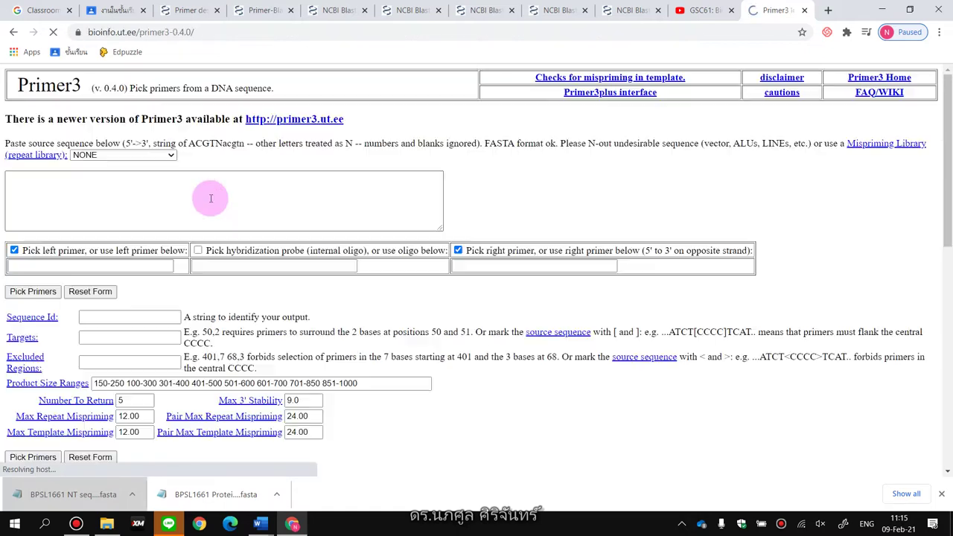
# Copy the entire contents of the downloaded BPSL1661 NT sequence FASTA file into Primer3's source sequence box.
pyautogui.click(210, 198)
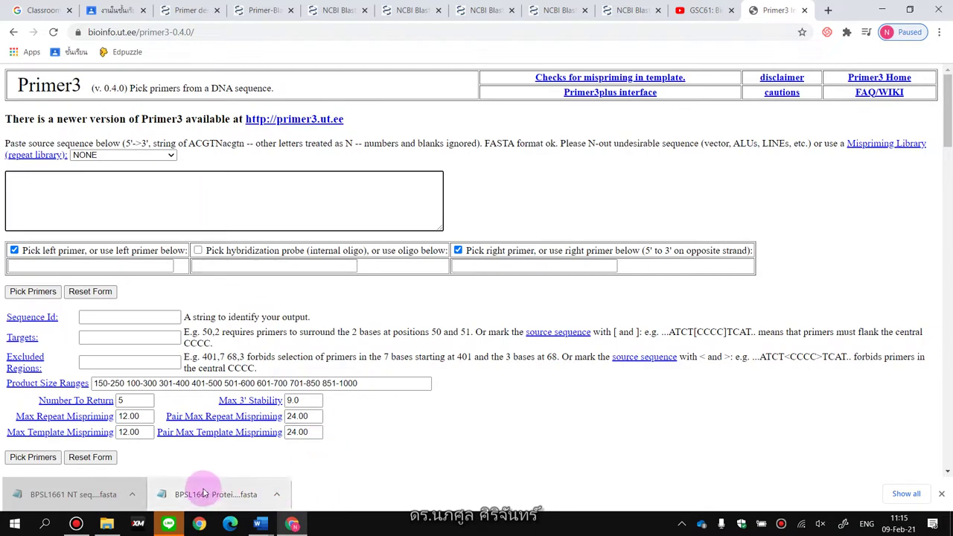
pyautogui.click(87, 497)
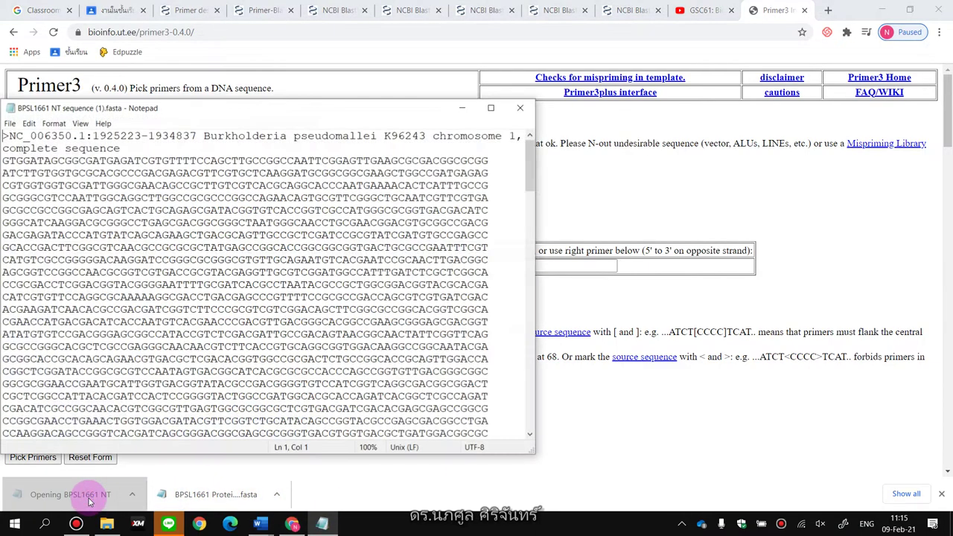
pyautogui.click(233, 283)
pyautogui.hotkey('ctrl', 'a')
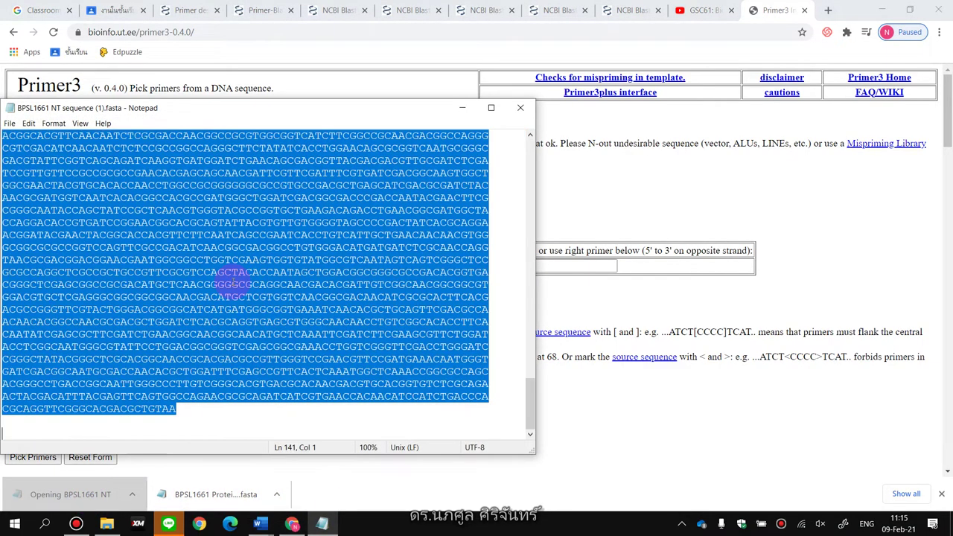
pyautogui.click(521, 108)
pyautogui.click(108, 197)
pyautogui.hotkey('ctrl', 'v')
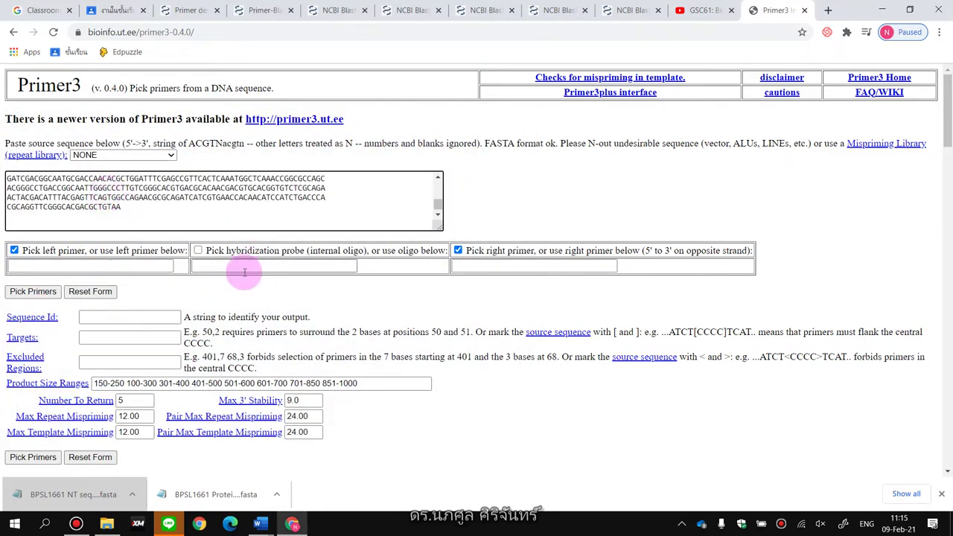
pyautogui.scroll(15, 158, 201)
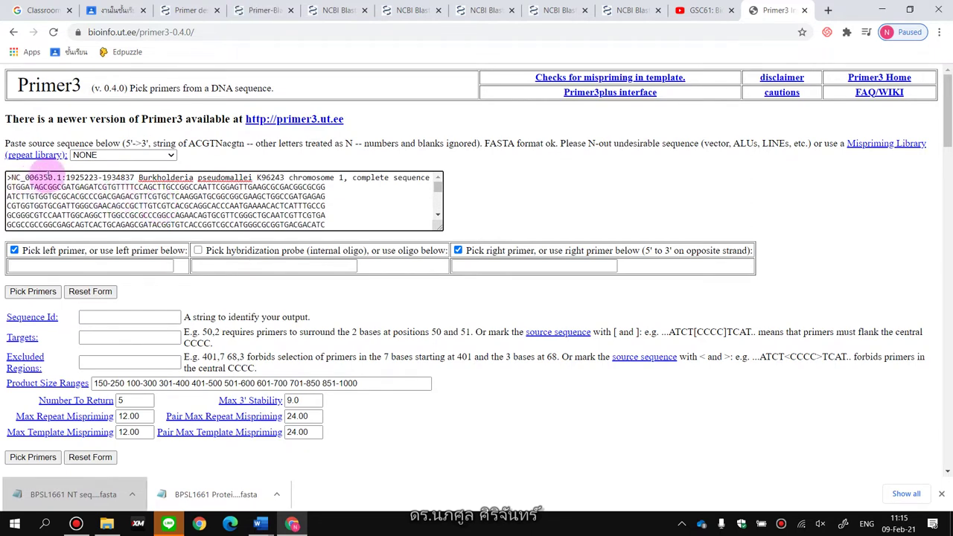
# Set the Primer3 Sequence Id to BPSL1661.
pyautogui.click(89, 314)
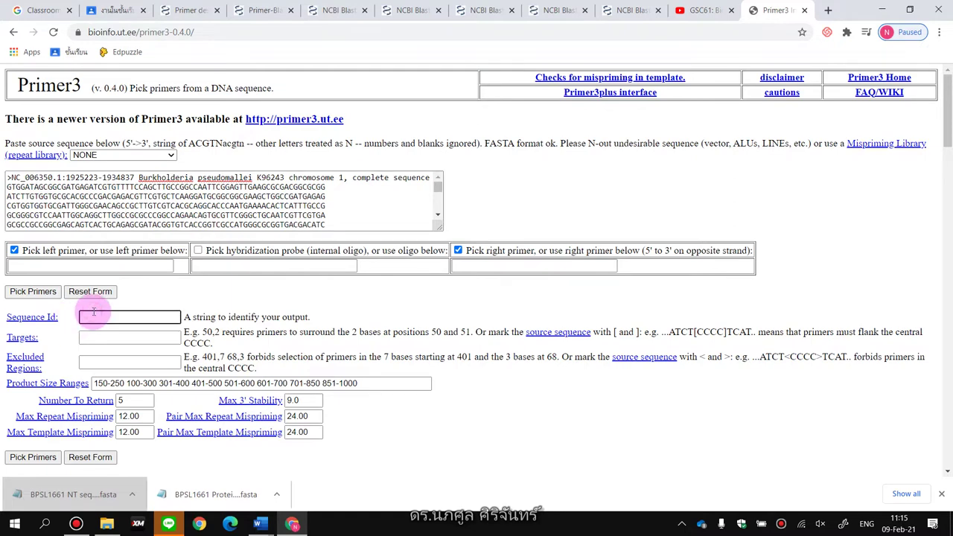
pyautogui.write('BPSL1661')
pyautogui.scroll(-1, 128, 312)
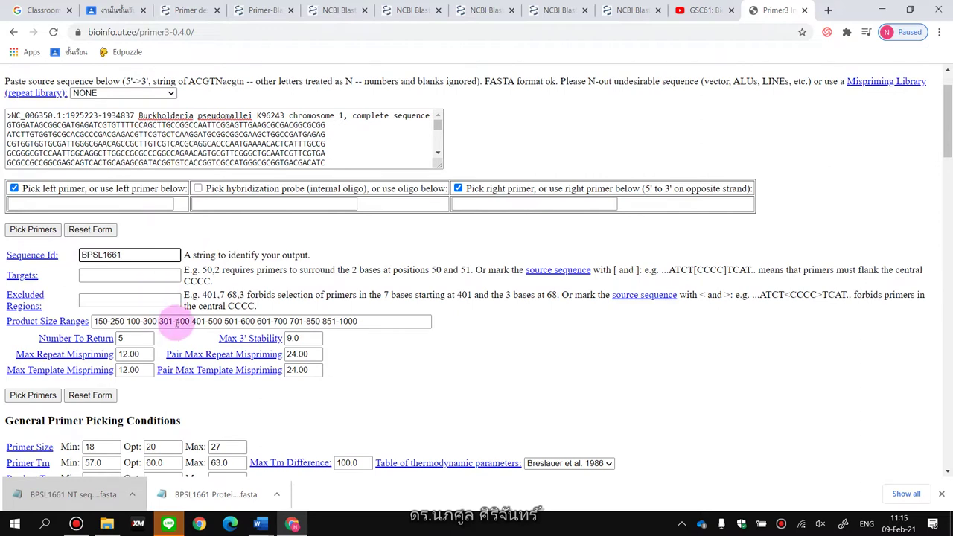
# Restrict the Product Size Ranges to 150-250 by removing all the other ranges.
pyautogui.scroll(-1, 178, 324)
pyautogui.scroll(-1, 179, 328)
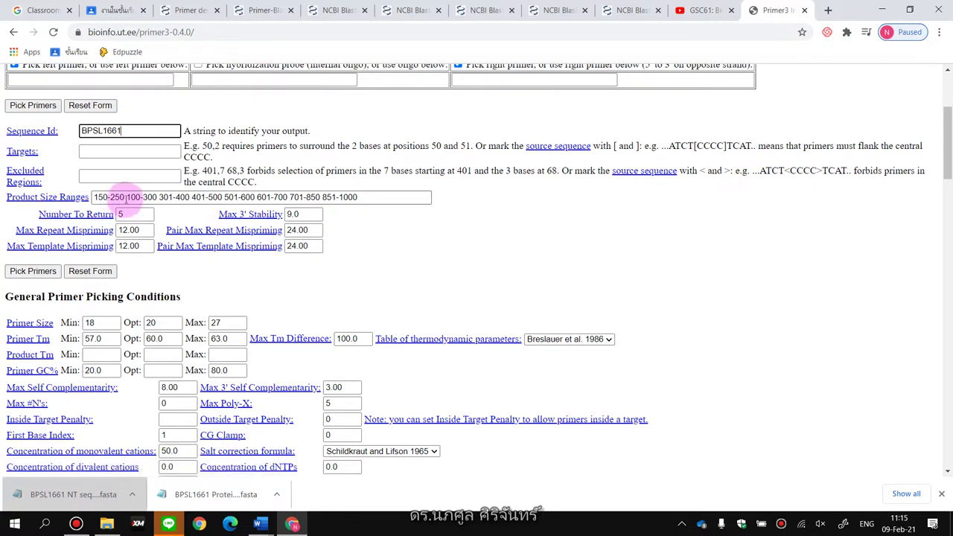
pyautogui.moveTo(126, 197); pyautogui.dragTo(121, 197)
pyautogui.moveTo(96, 197); pyautogui.dragTo(92, 198)
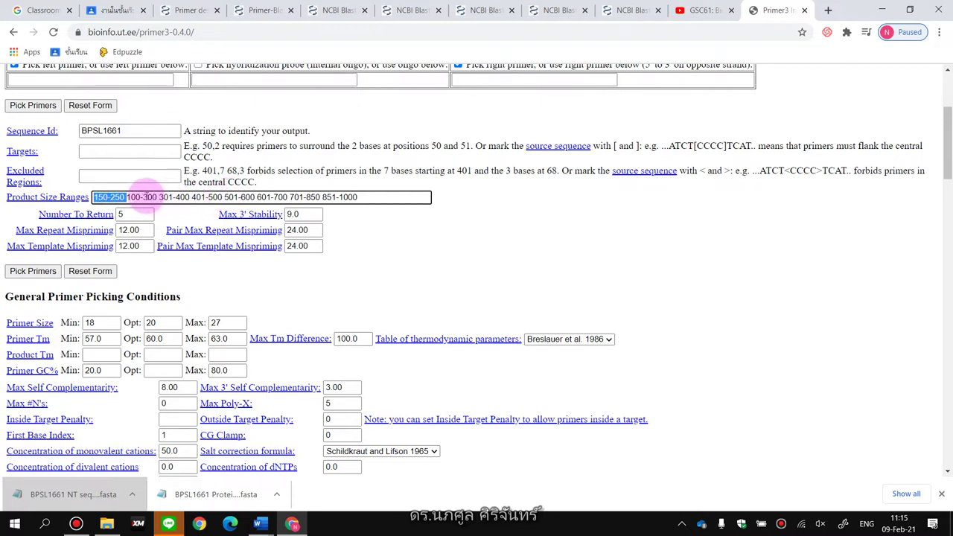
pyautogui.moveTo(158, 198); pyautogui.dragTo(367, 199)
pyautogui.press('Delete')
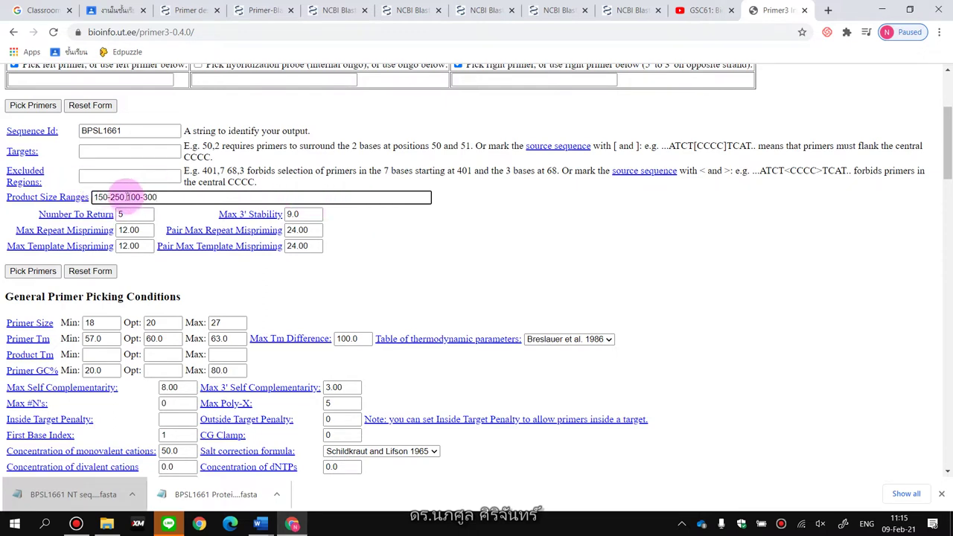
pyautogui.moveTo(159, 197); pyautogui.dragTo(125, 197)
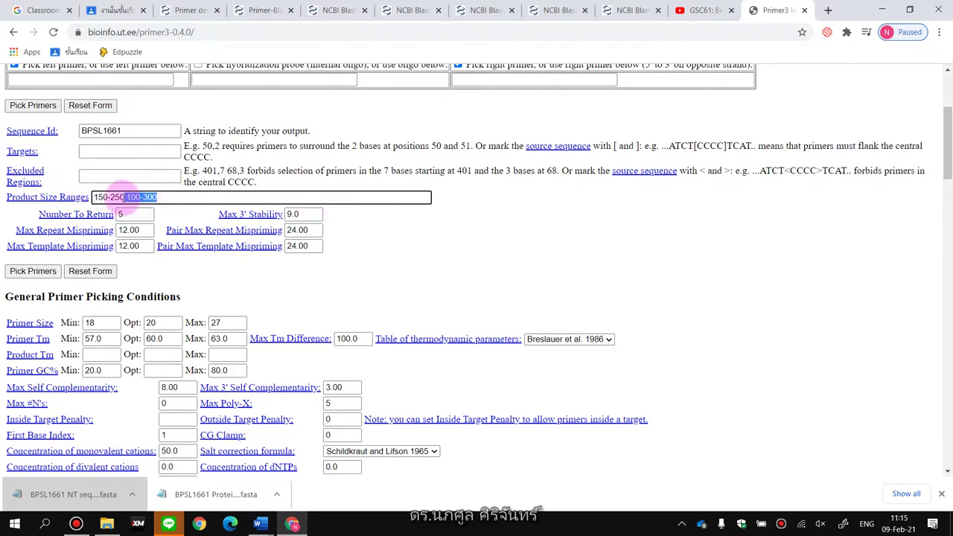
pyautogui.press('Delete')
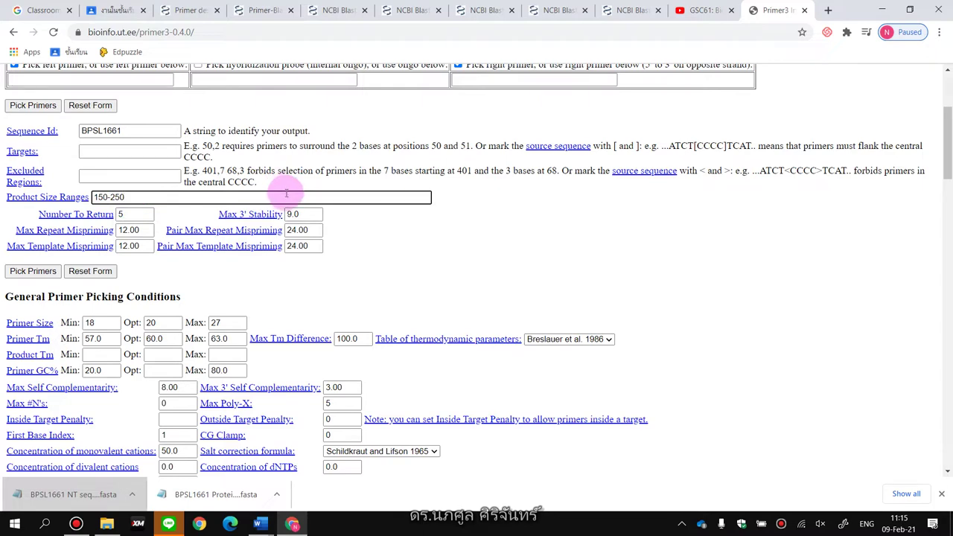
pyautogui.click(429, 241)
# Review the general primer picking conditions and run the primer picking with them.
pyautogui.scroll(-1, 429, 241)
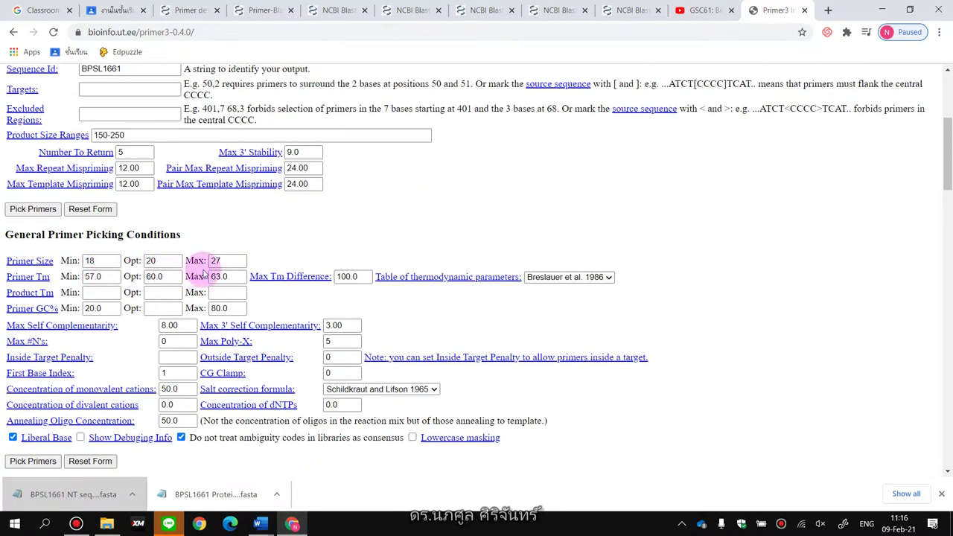
pyautogui.scroll(-1, 263, 276)
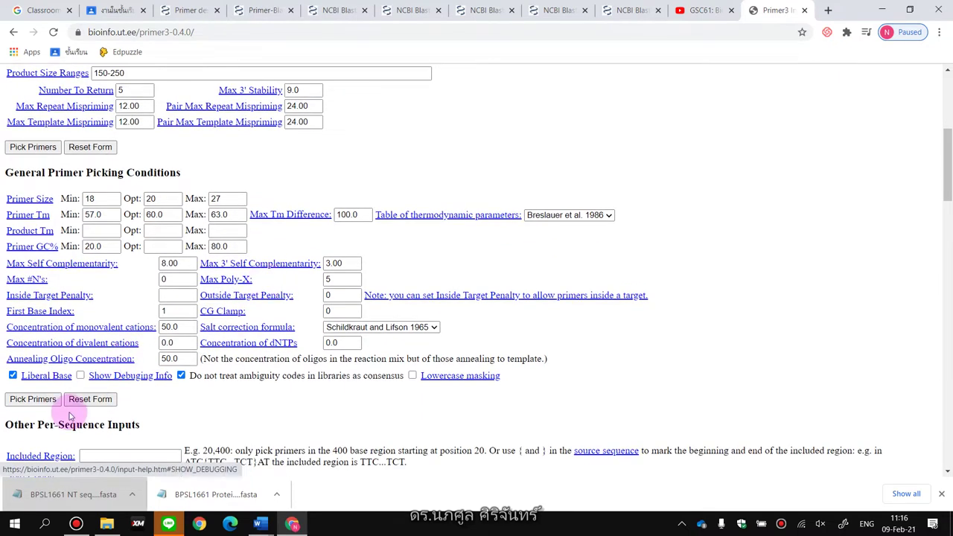
pyautogui.click(32, 400)
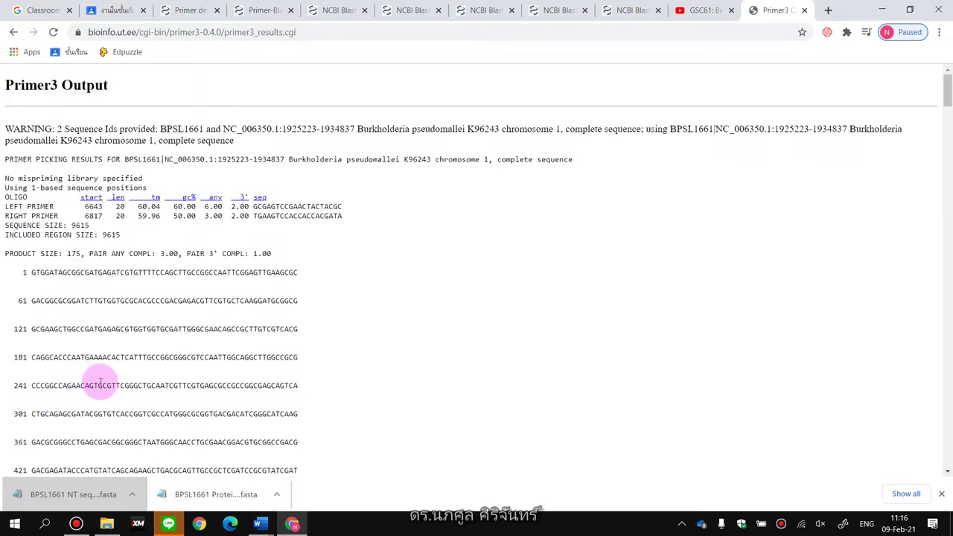
# Look through the whole Primer3 output, from the first primer pair and the marked sequence to the additional oligos.
pyautogui.scroll(-2, 100, 382)
pyautogui.scroll(2, 100, 382)
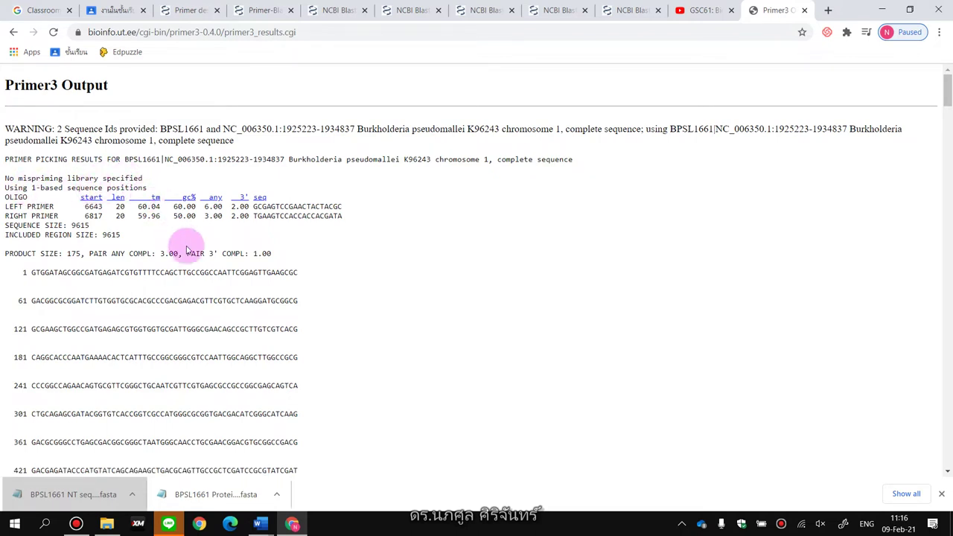
pyautogui.scroll(-7, 193, 231)
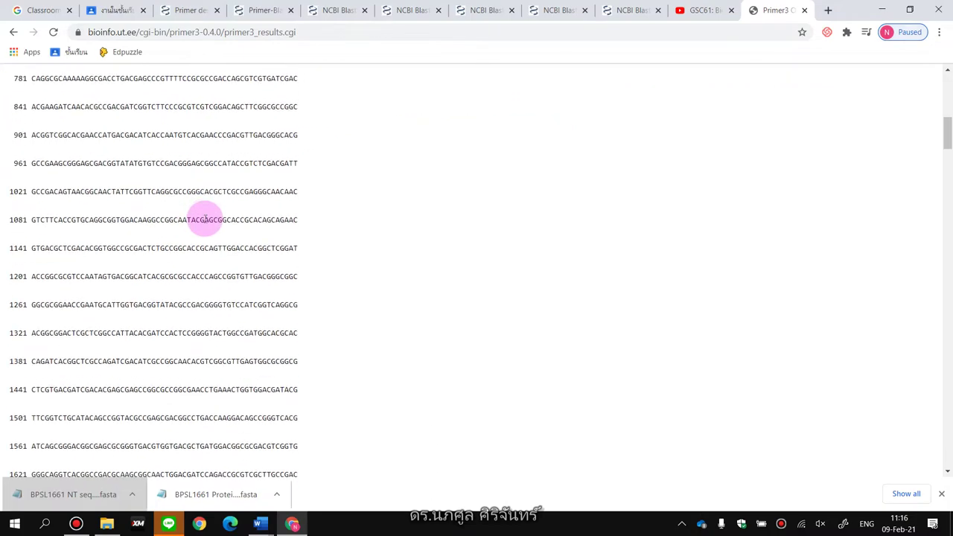
pyautogui.scroll(-20, 205, 219)
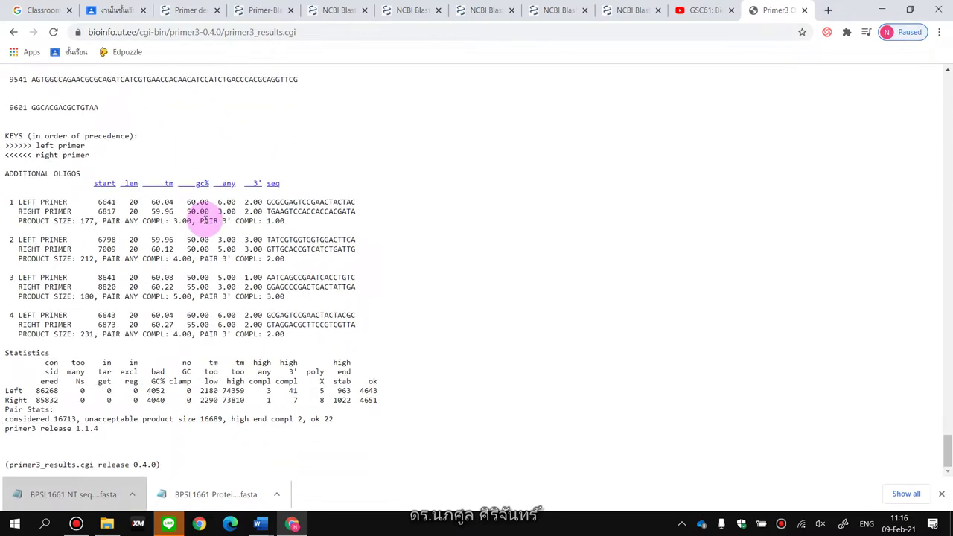
pyautogui.scroll(20, 207, 224)
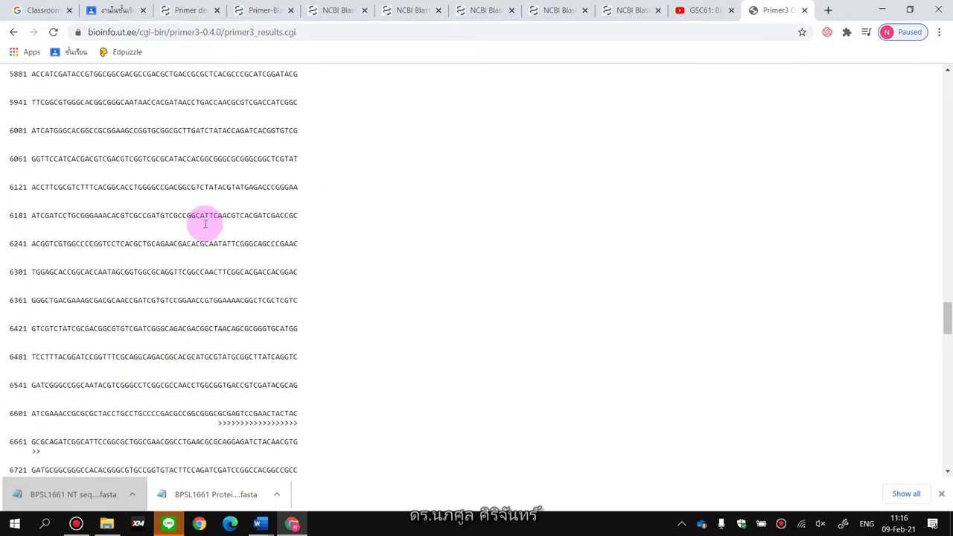
pyautogui.scroll(15, 206, 238)
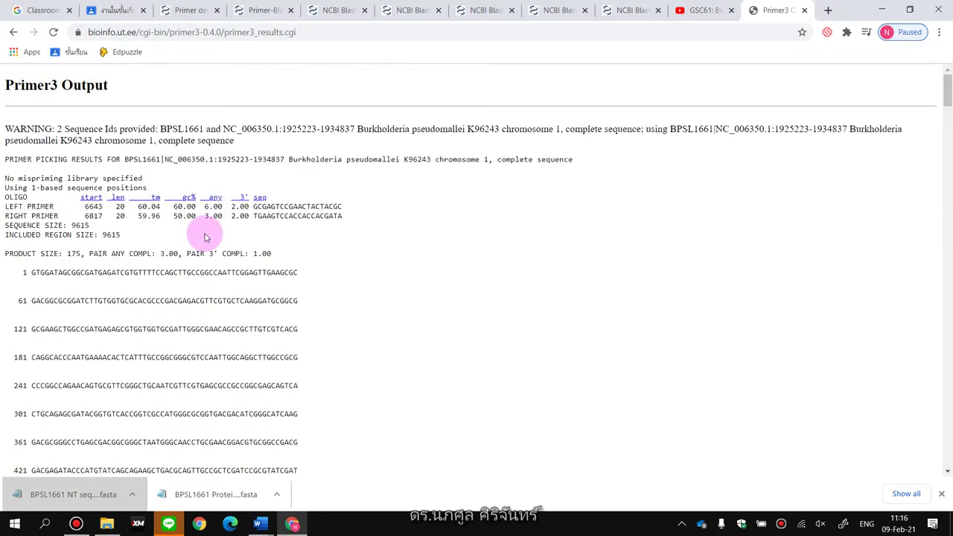
# Examine the first pair's left and right primer sequences and compare them with the additional primer pairs.
pyautogui.doubleClick(273, 206)
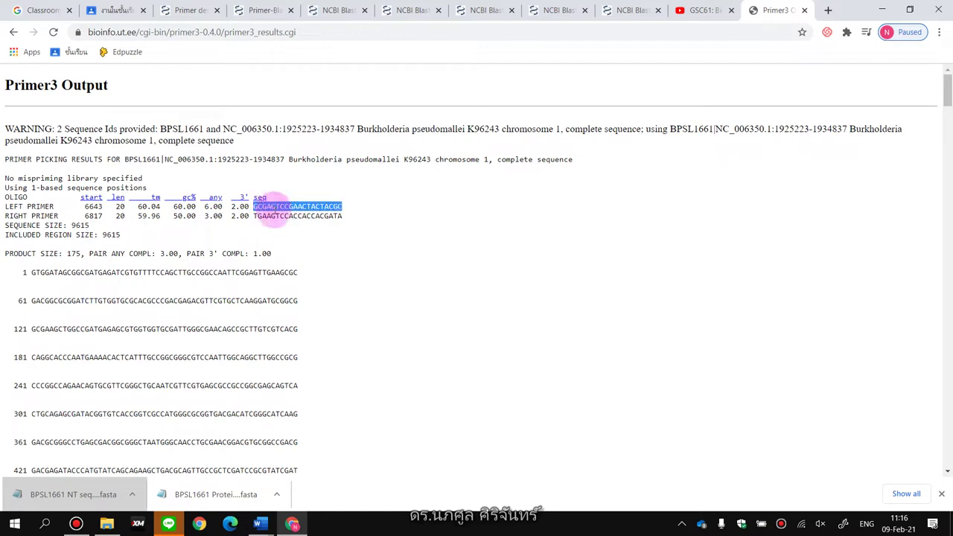
pyautogui.doubleClick(277, 216)
pyautogui.scroll(-12, 340, 291)
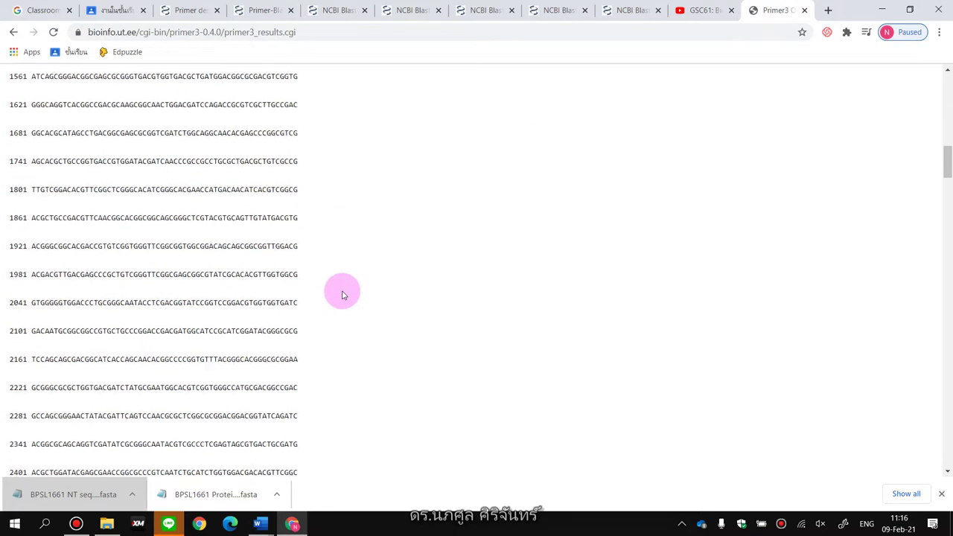
pyautogui.scroll(-20, 343, 295)
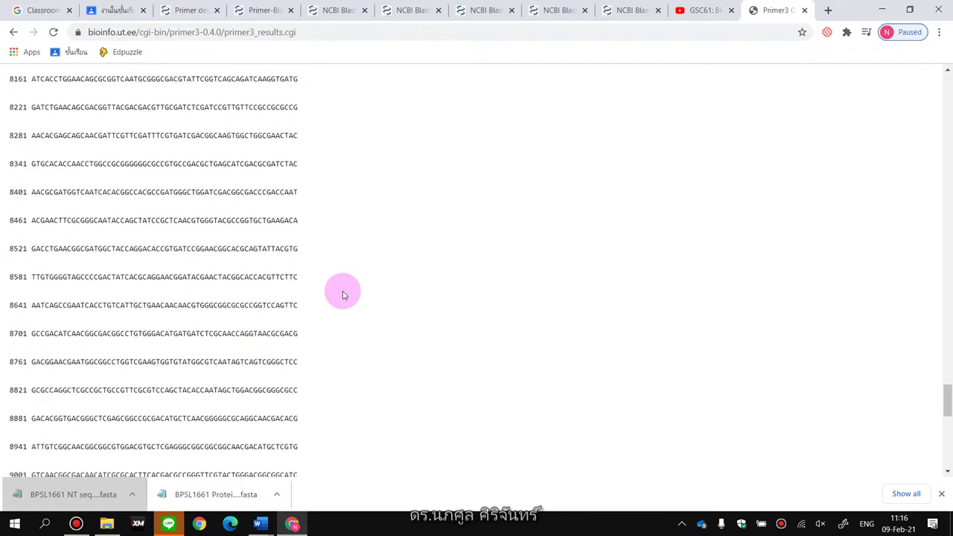
pyautogui.scroll(-10, 343, 295)
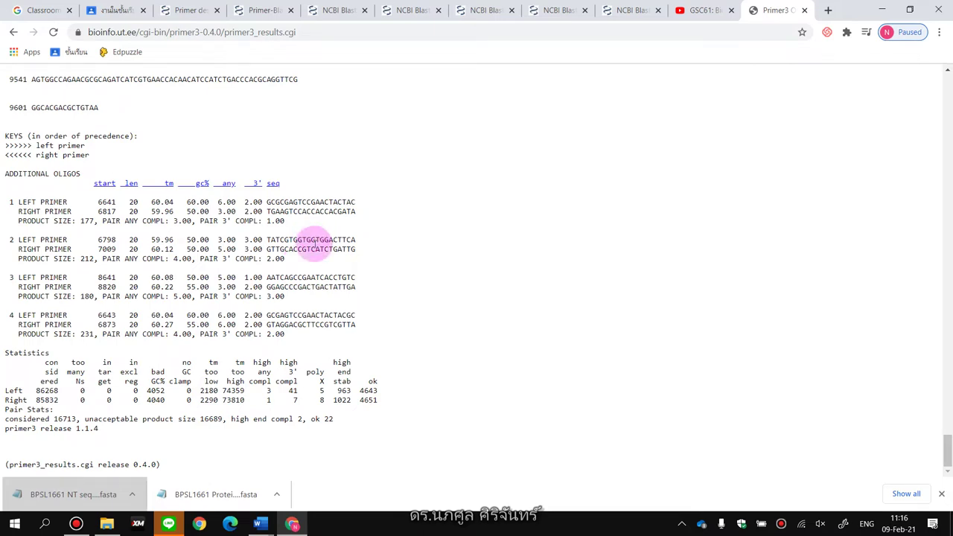
pyautogui.scroll(20, 297, 208)
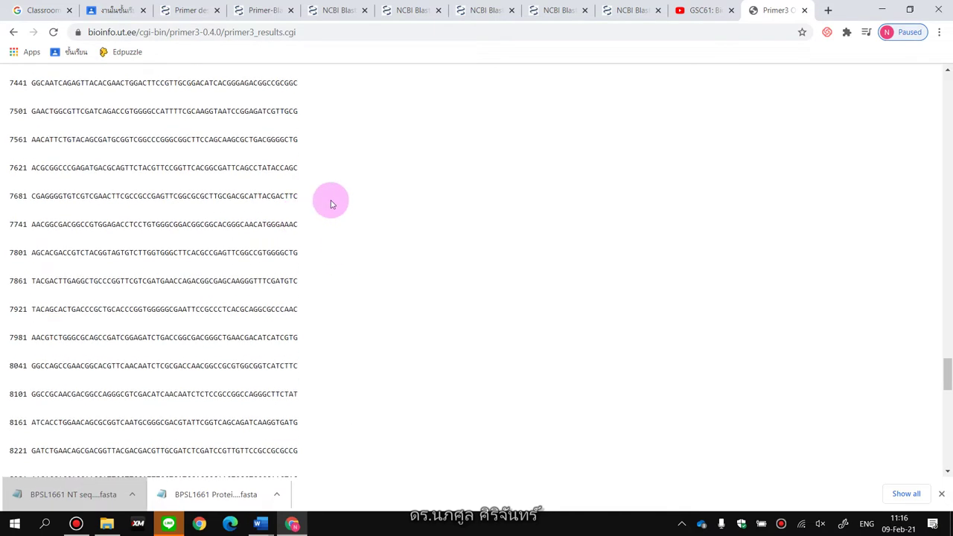
# Enlarge the Primer3 output and examine the first pair's left and right primer start positions and its product size.
pyautogui.moveTo(943, 341); pyautogui.dragTo(944, 71)
pyautogui.keyDown('ctrl'); pyautogui.scroll(4, 160, 287); pyautogui.keyUp('ctrl')
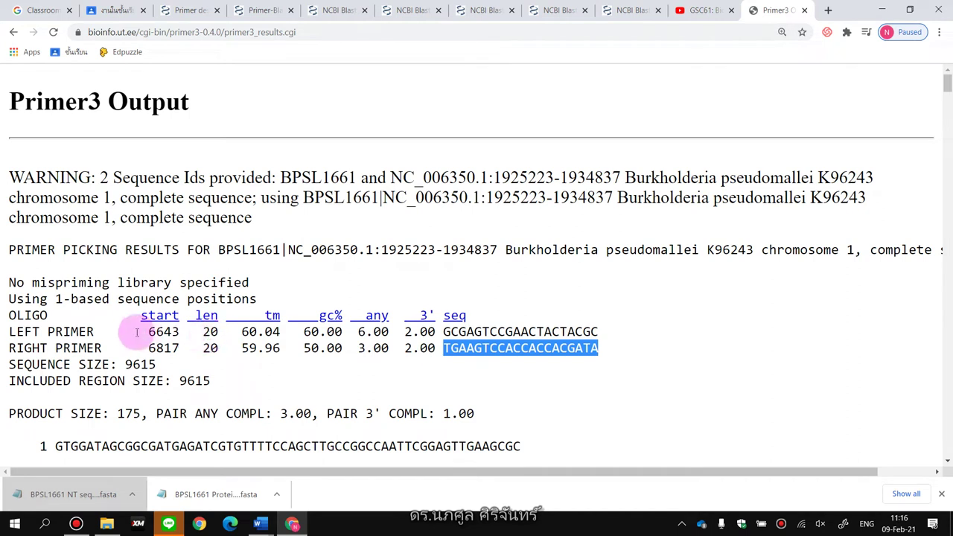
pyautogui.moveTo(149, 331); pyautogui.dragTo(180, 332)
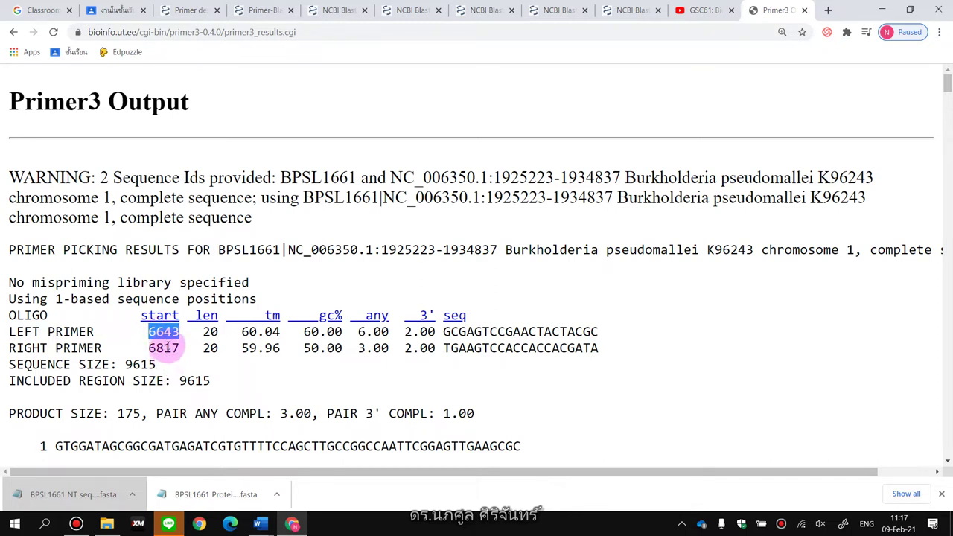
pyautogui.doubleClick(165, 348)
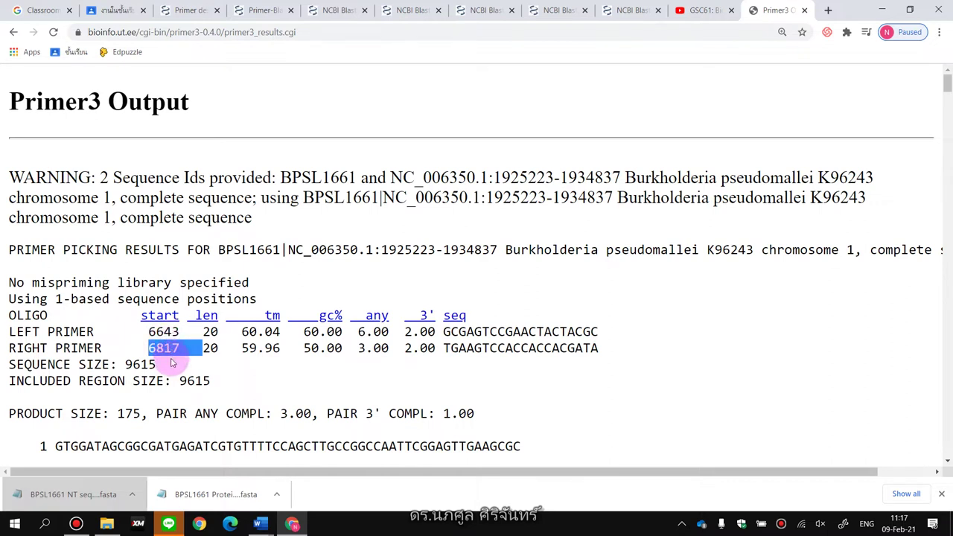
pyautogui.click(140, 364)
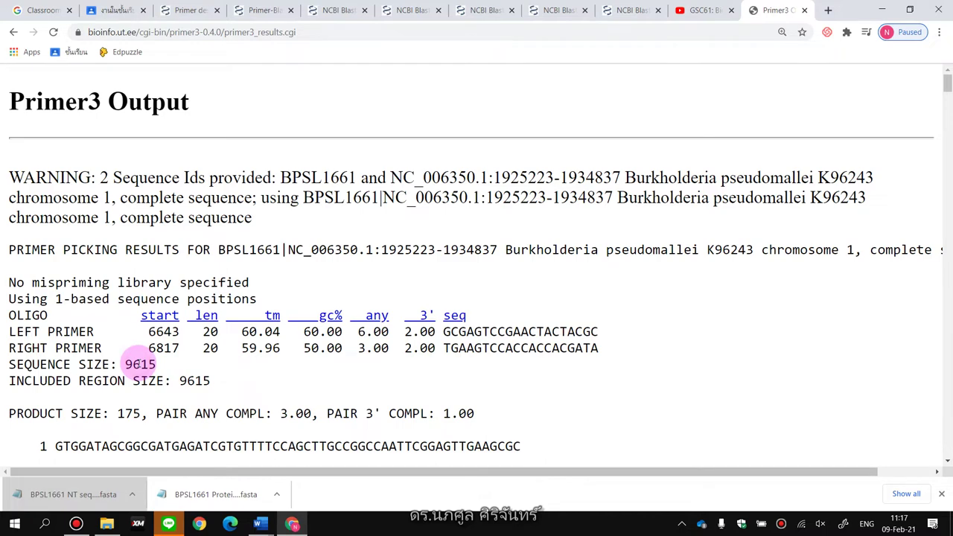
pyautogui.scroll(-1, 140, 364)
pyautogui.doubleClick(128, 352)
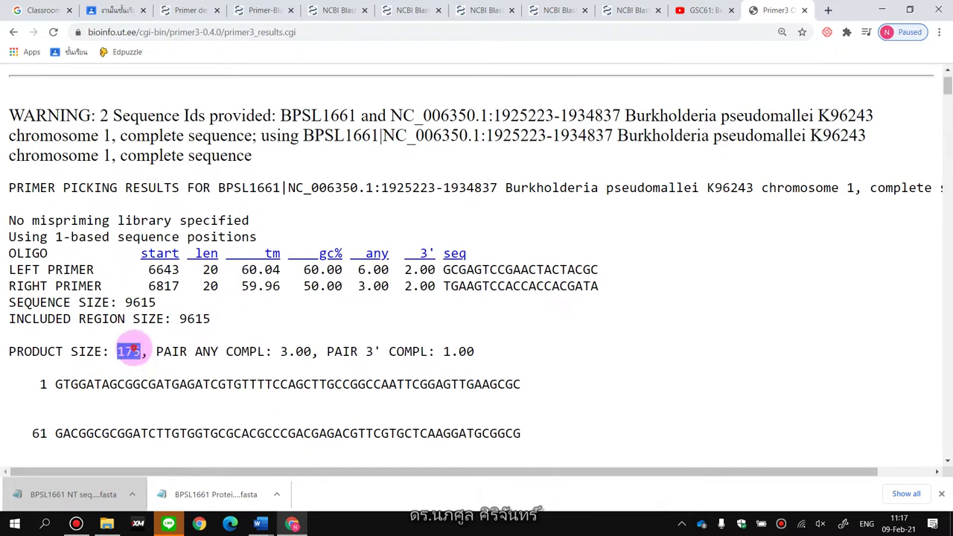